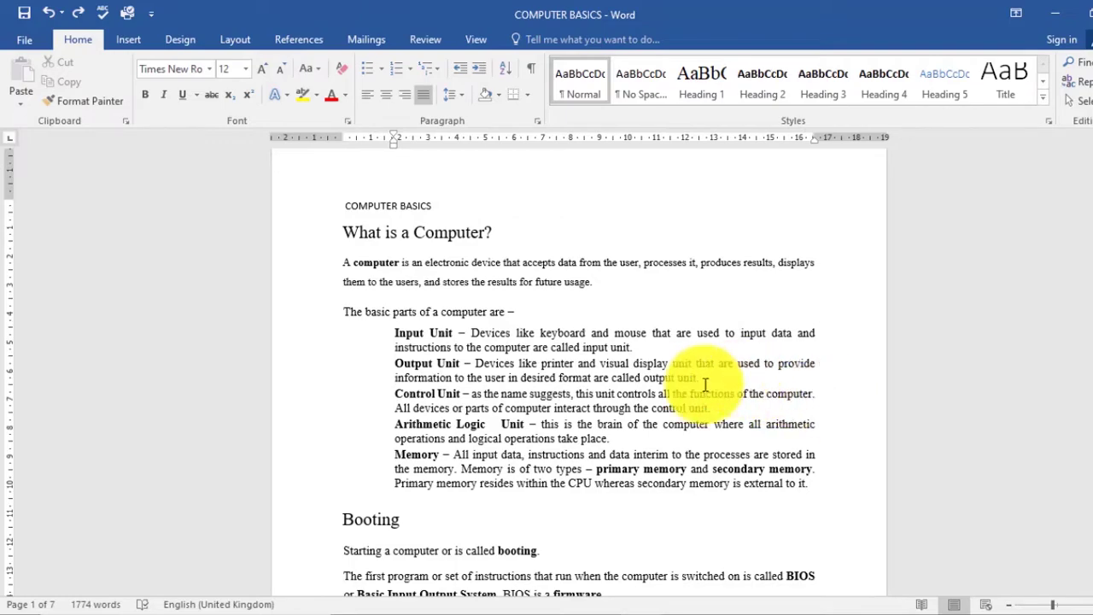
# Step: Bullet the five computer-part paragraphs with the filled round-dot bullet style
pyautogui.moveTo(425, 355); pyautogui.dragTo(922, 573)
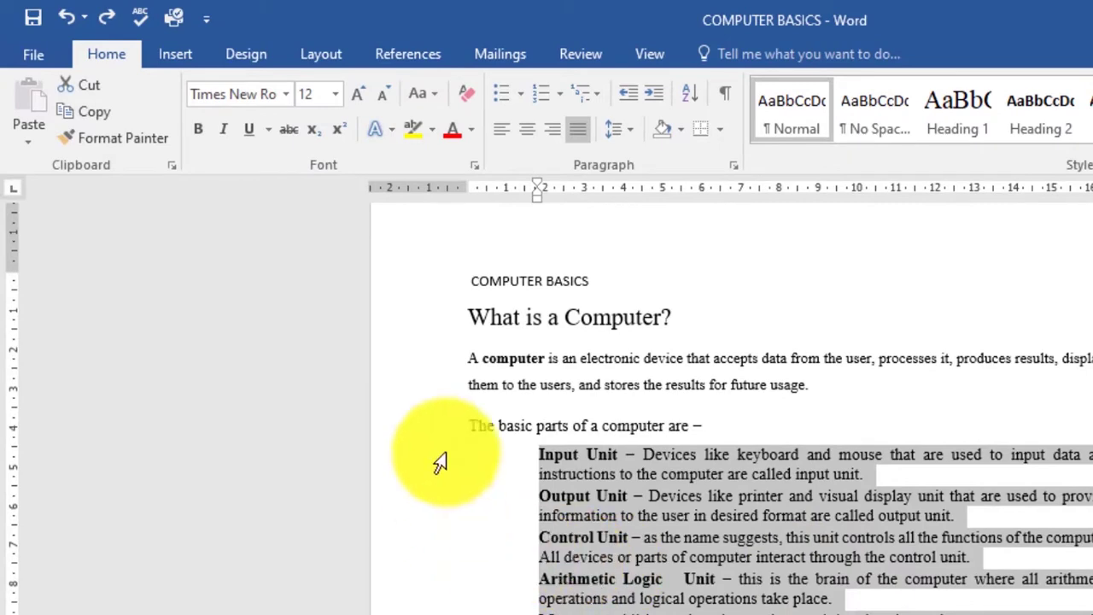
pyautogui.click(520, 103)
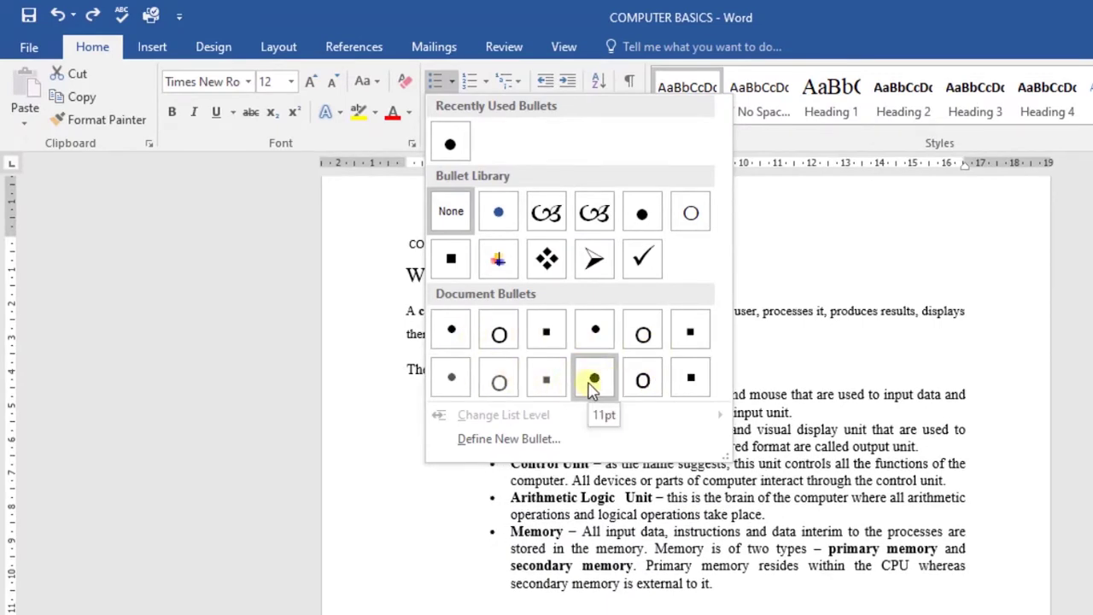
pyautogui.click(592, 385)
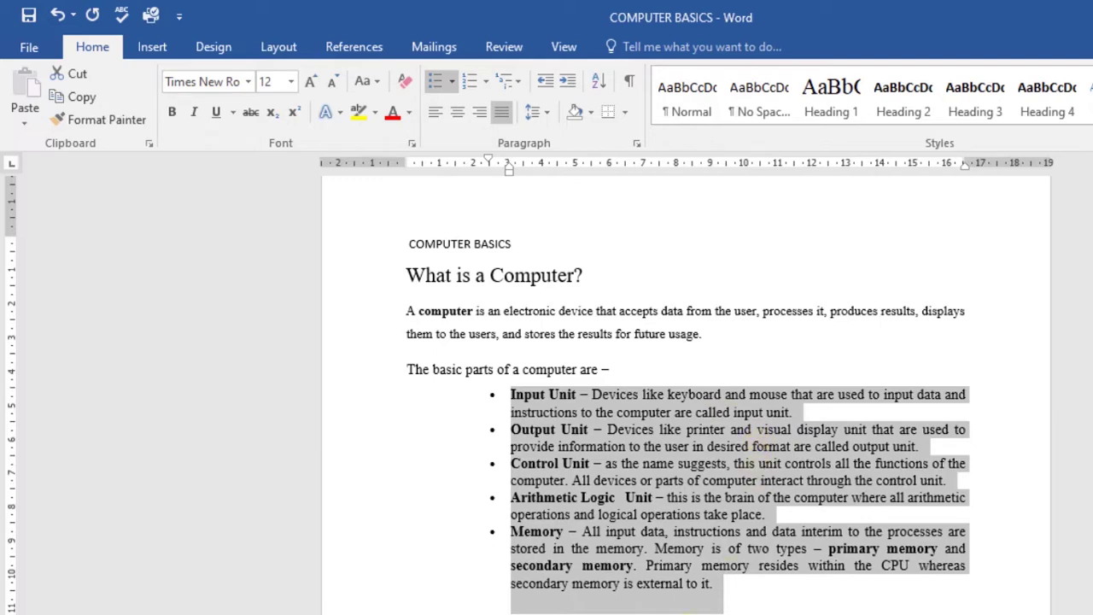
pyautogui.click(732, 584)
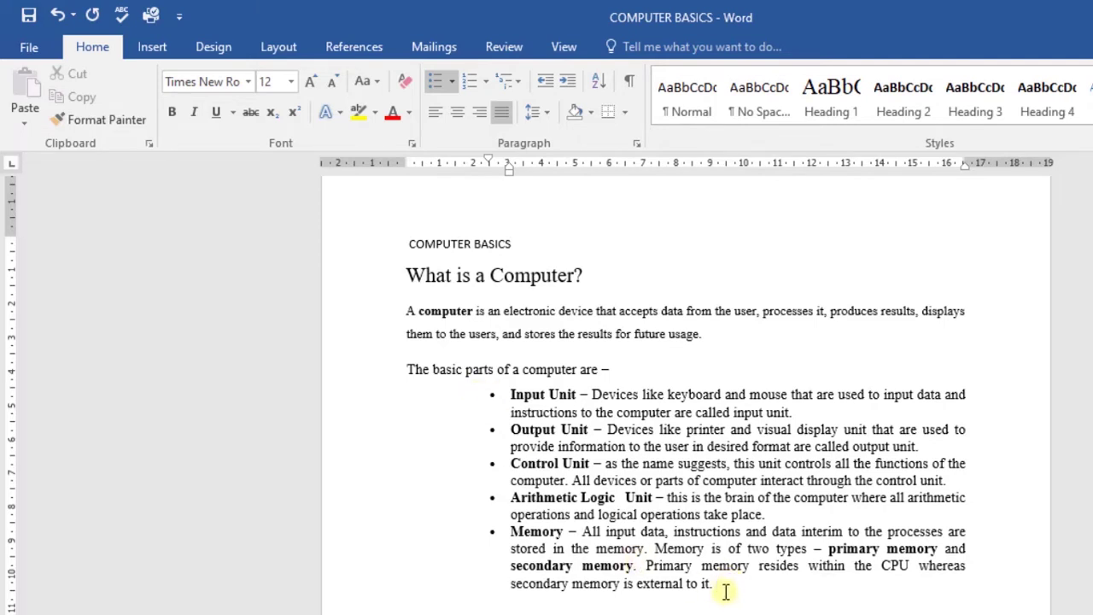
# Step: Add two empty bullet lines after the Memory item at the end of the list
pyautogui.press('Return')
pyautogui.hotkey('ctrl', 'b')
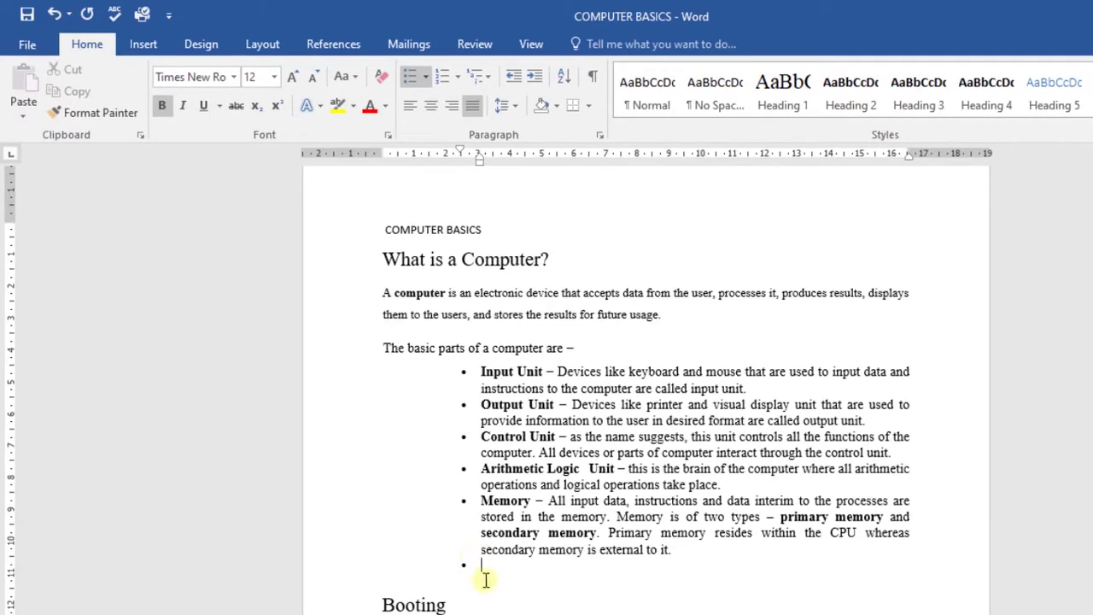
pyautogui.click(678, 550)
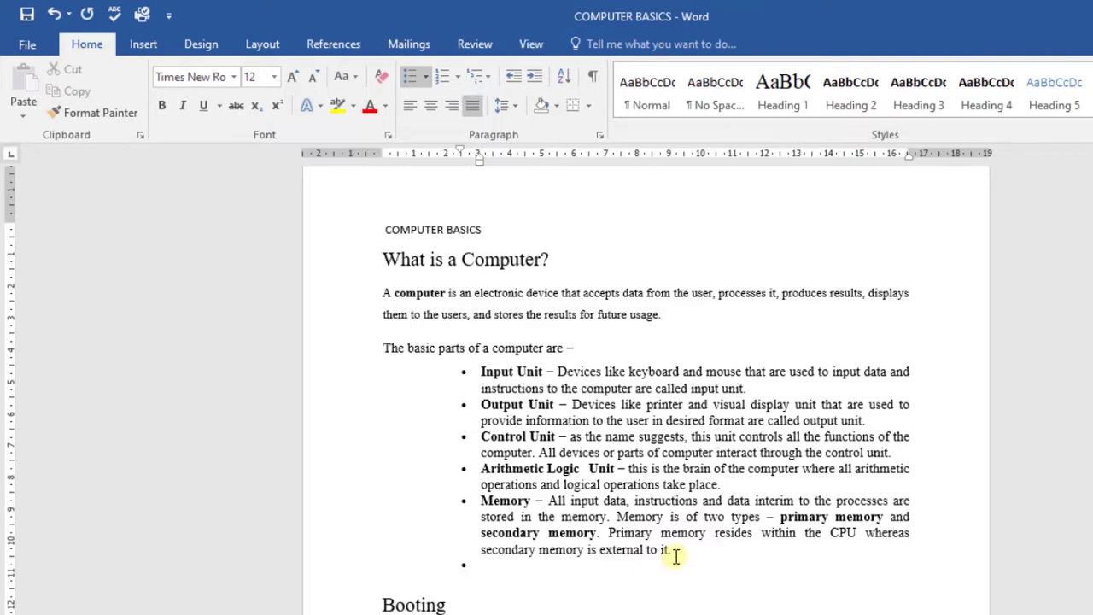
pyautogui.press('Return')
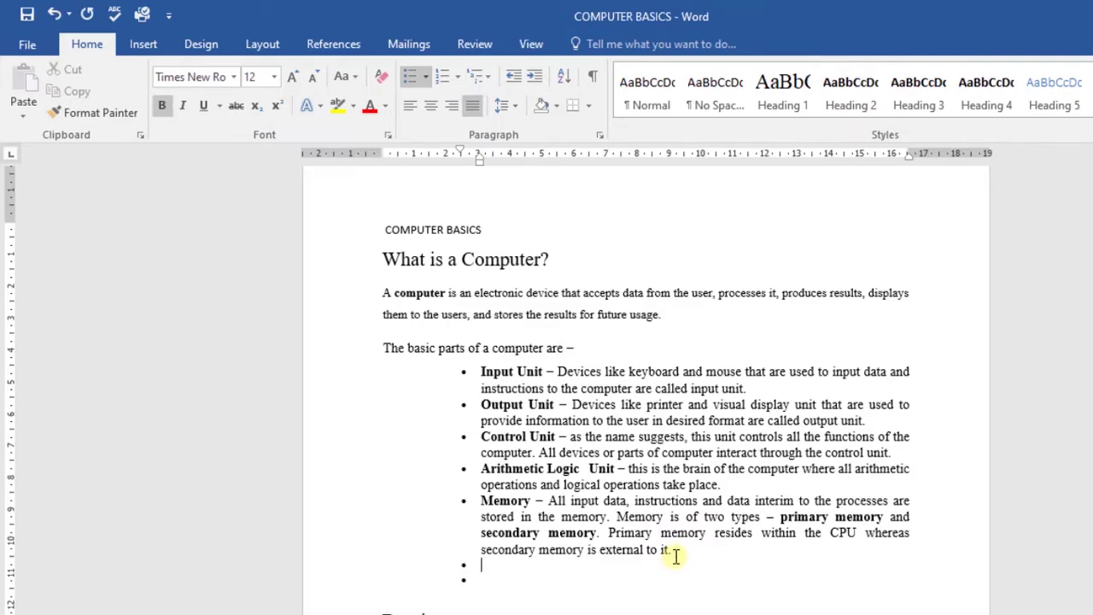
pyautogui.press('Return')
pyautogui.press('Return')
pyautogui.press('Return')
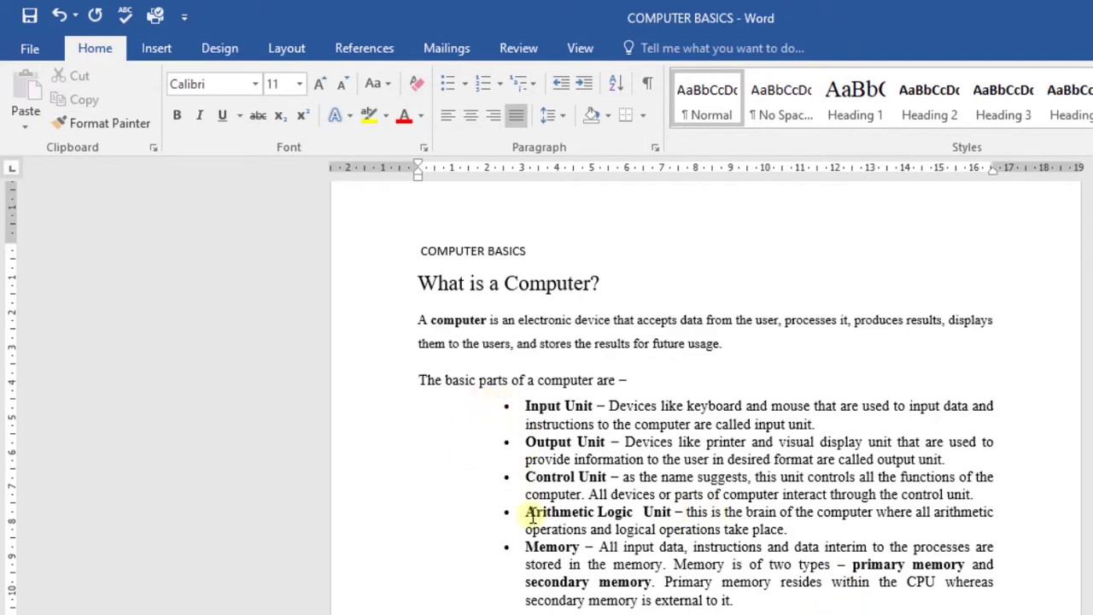
# Step: Turn off the bullets on the computer-parts list items
pyautogui.moveTo(494, 402); pyautogui.dragTo(564, 611)
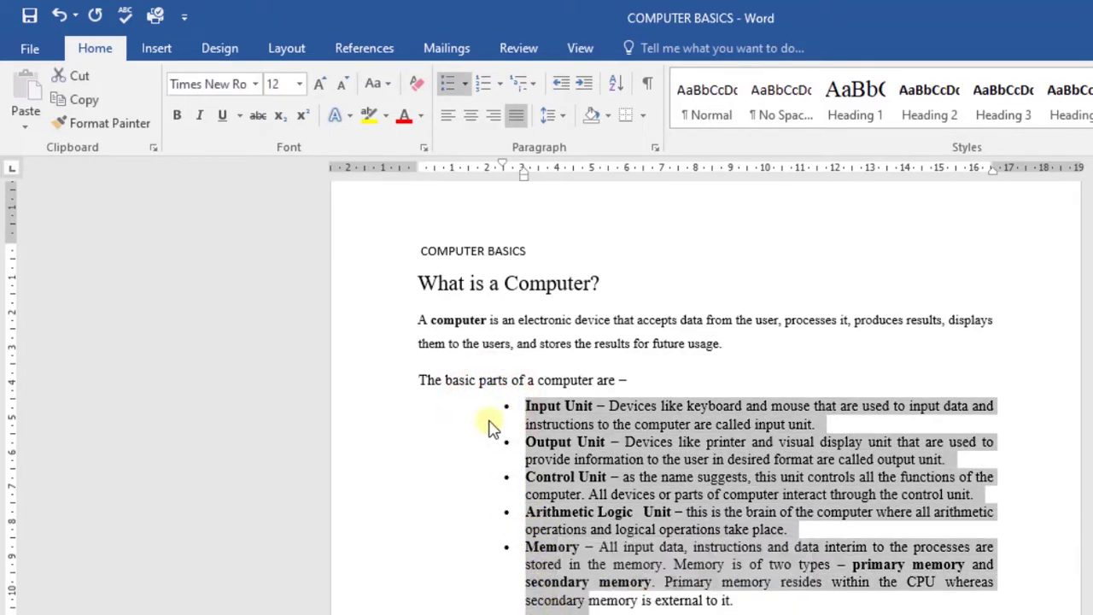
pyautogui.click(451, 83)
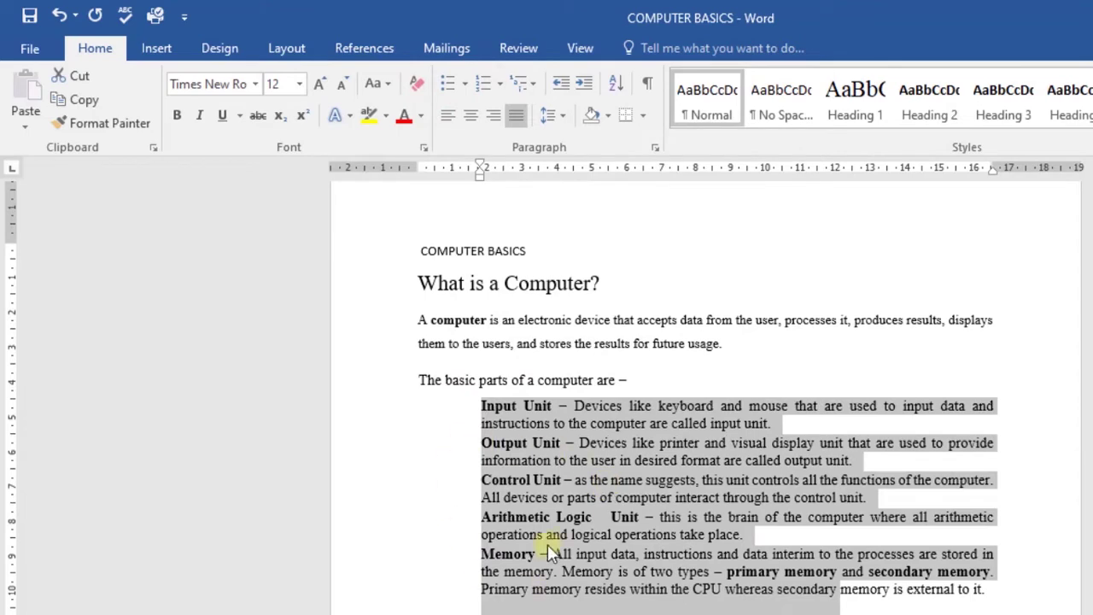
pyautogui.click(456, 518)
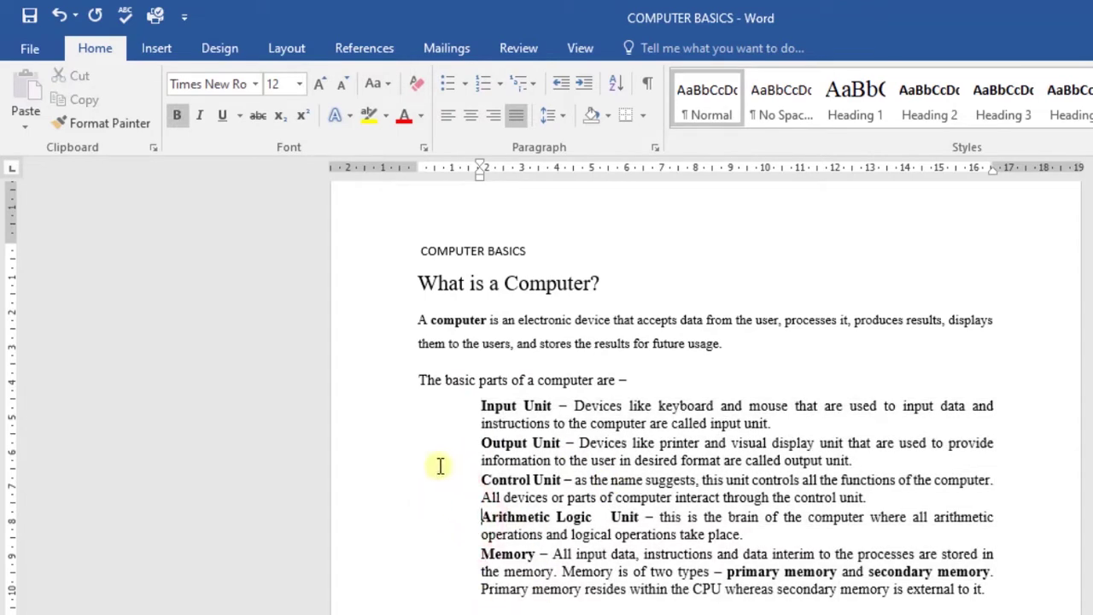
# Step: Reselect the whole list of computer parts, from Input Unit through Memory
pyautogui.moveTo(468, 418); pyautogui.dragTo(595, 591)
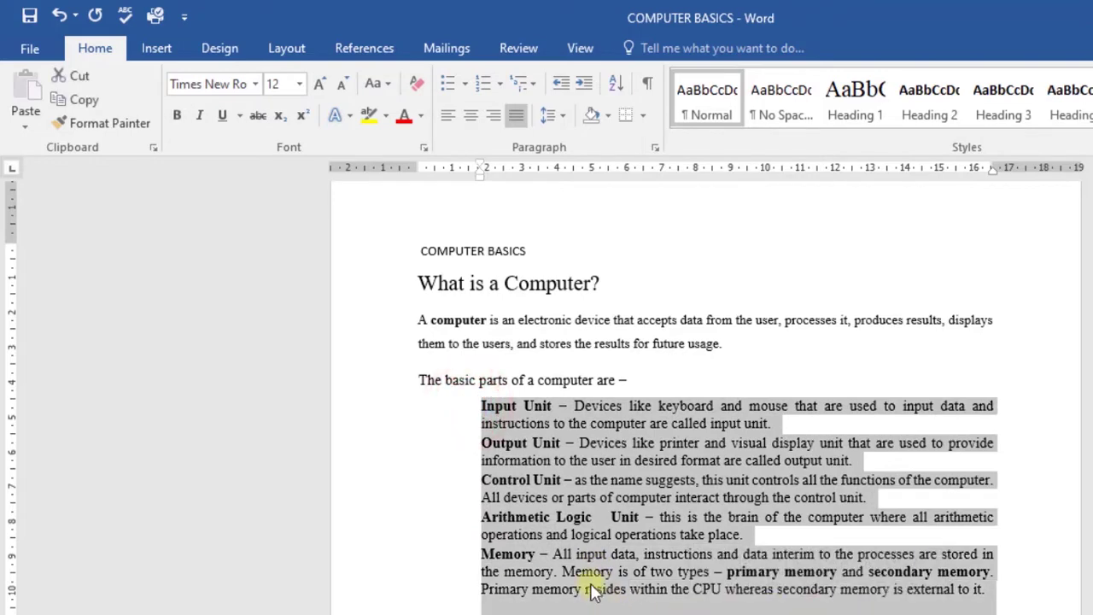
pyautogui.click(445, 454)
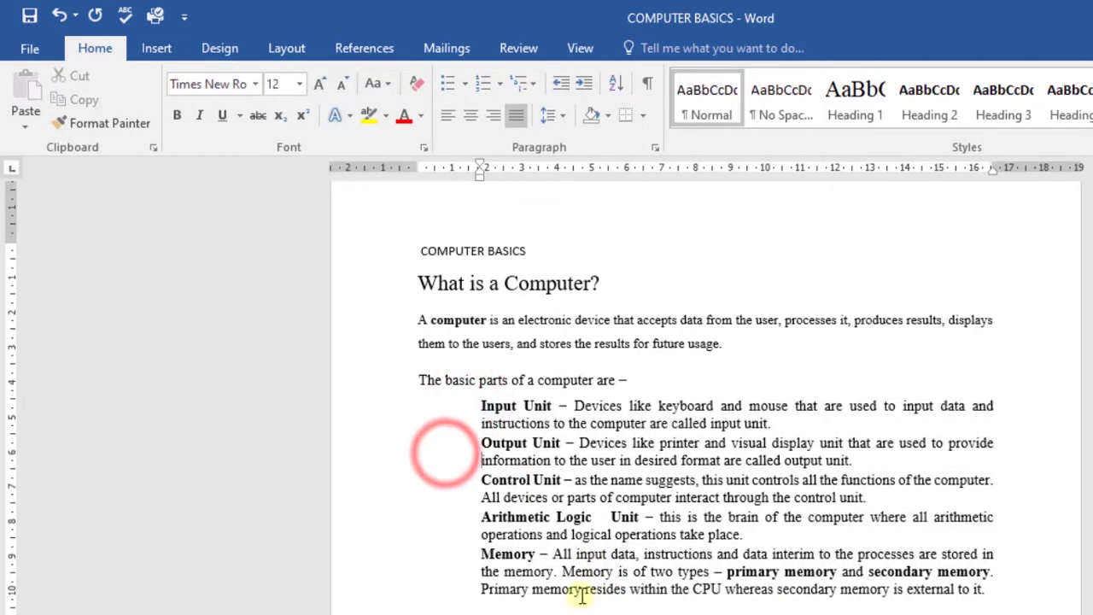
pyautogui.click(798, 572)
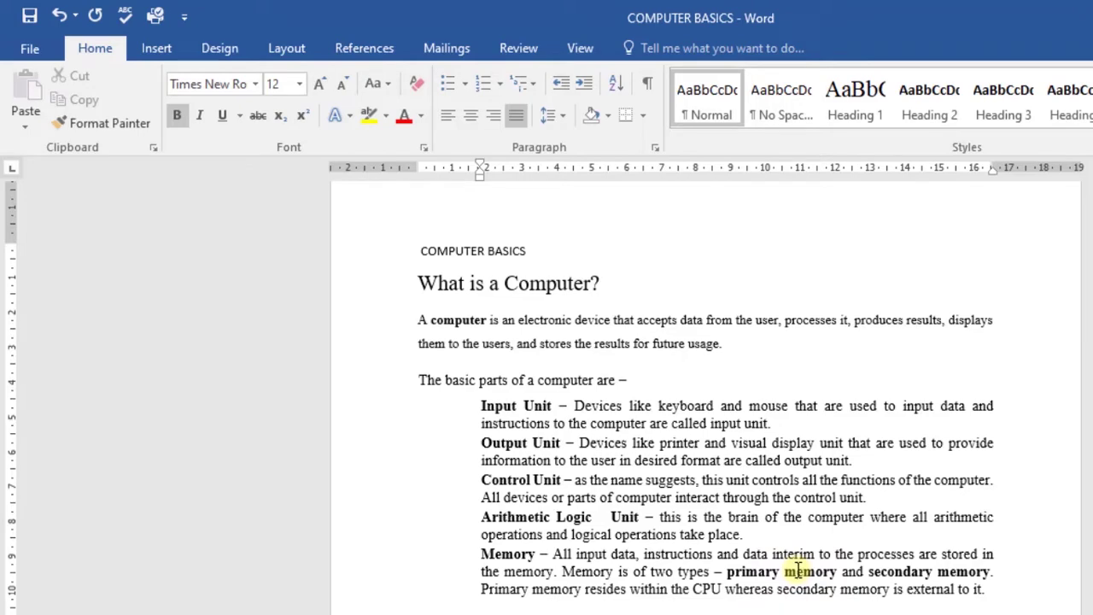
pyautogui.moveTo(468, 404); pyautogui.dragTo(901, 586)
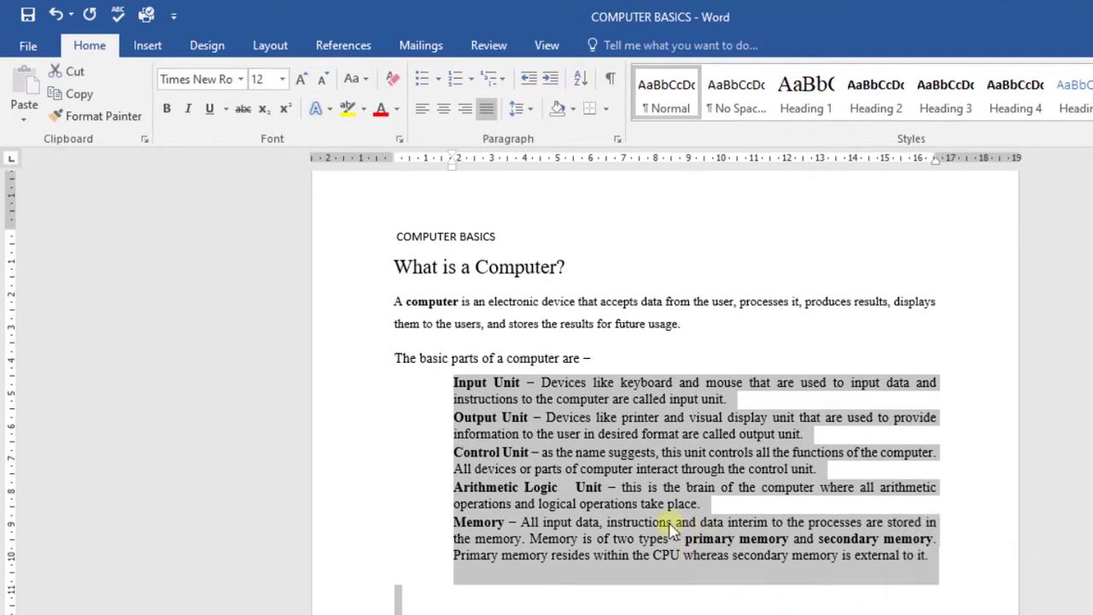
pyautogui.click(471, 78)
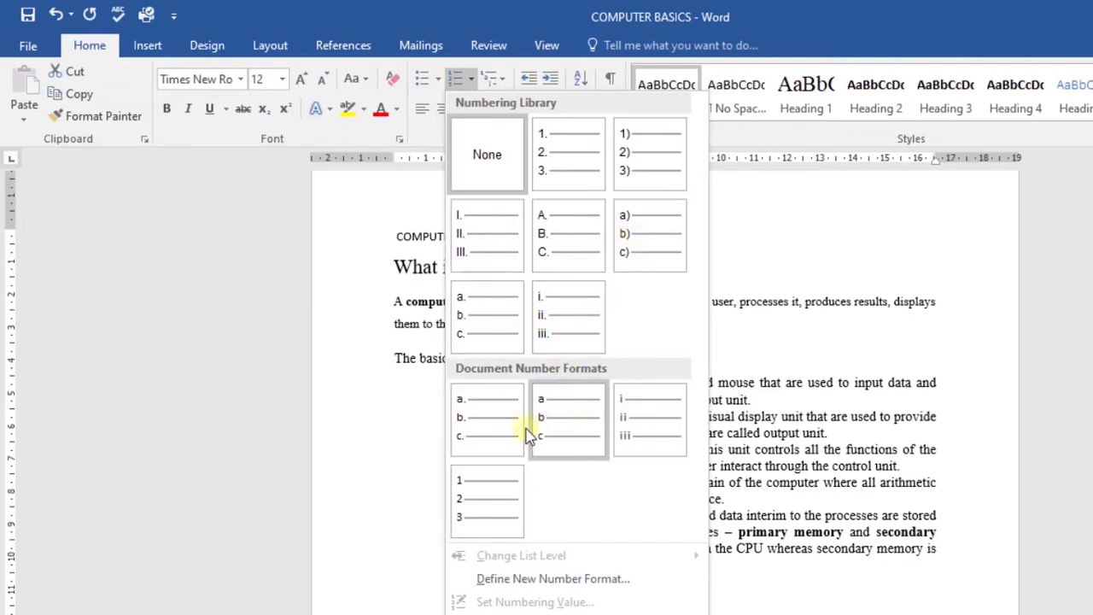
pyautogui.click(643, 159)
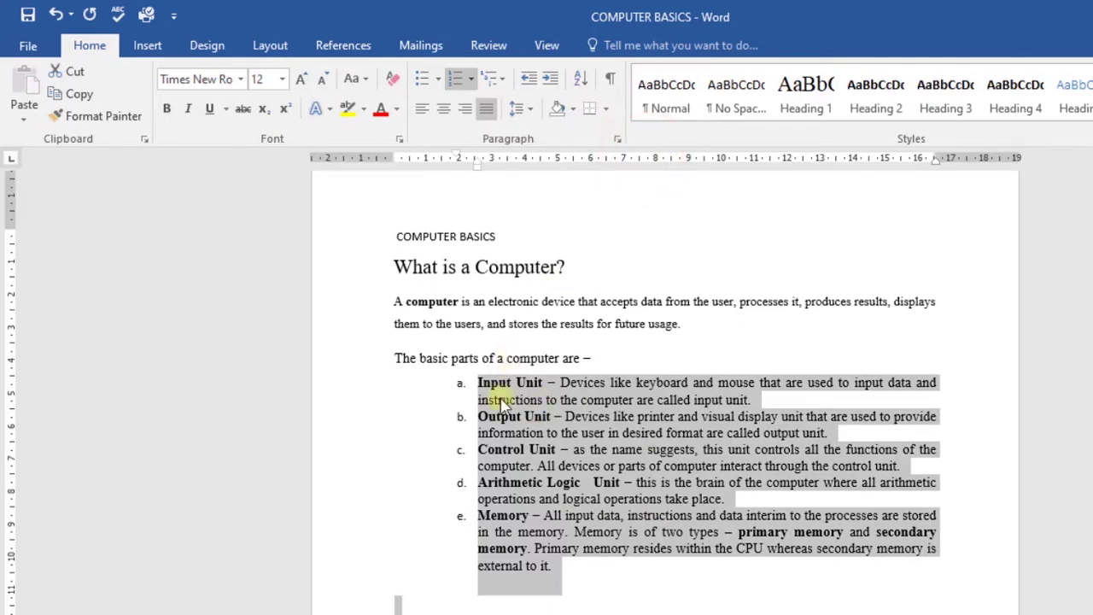
pyautogui.click(612, 583)
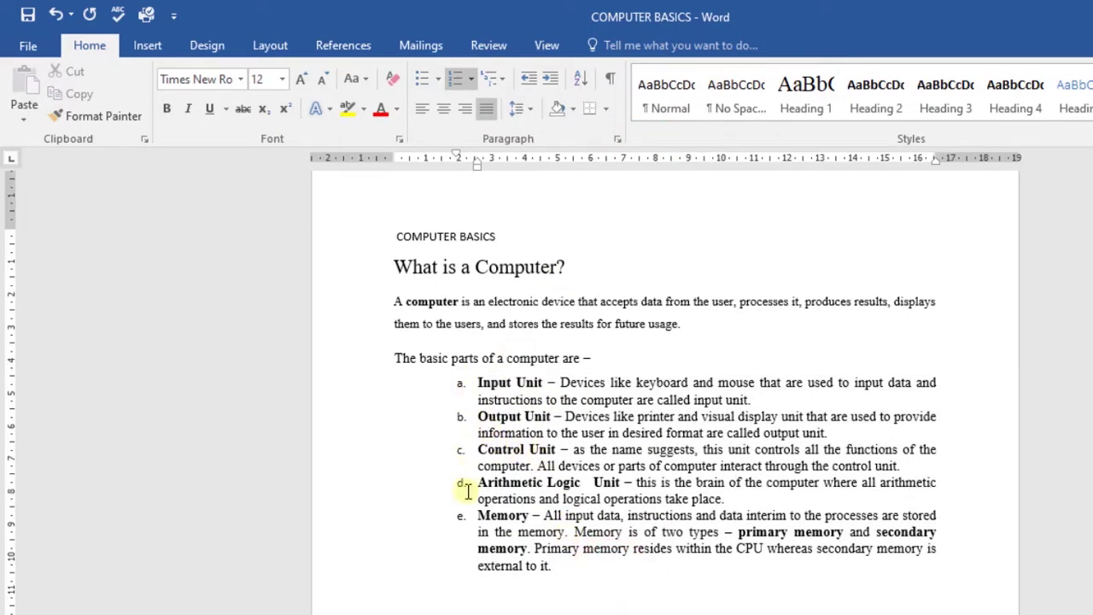
pyautogui.moveTo(472, 382); pyautogui.dragTo(593, 596)
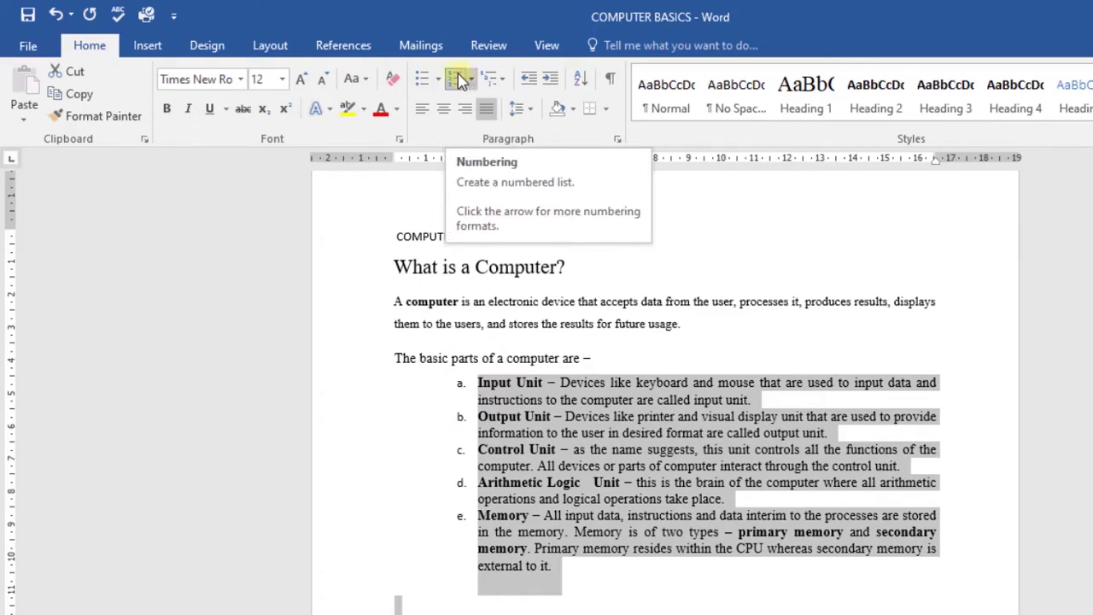
pyautogui.click(460, 79)
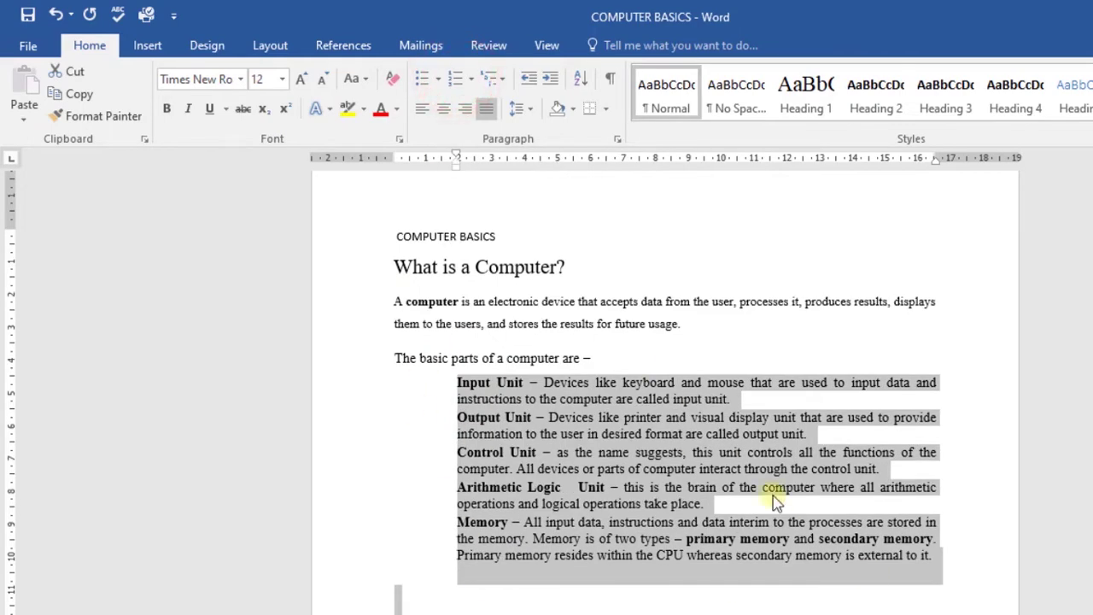
pyautogui.click(568, 608)
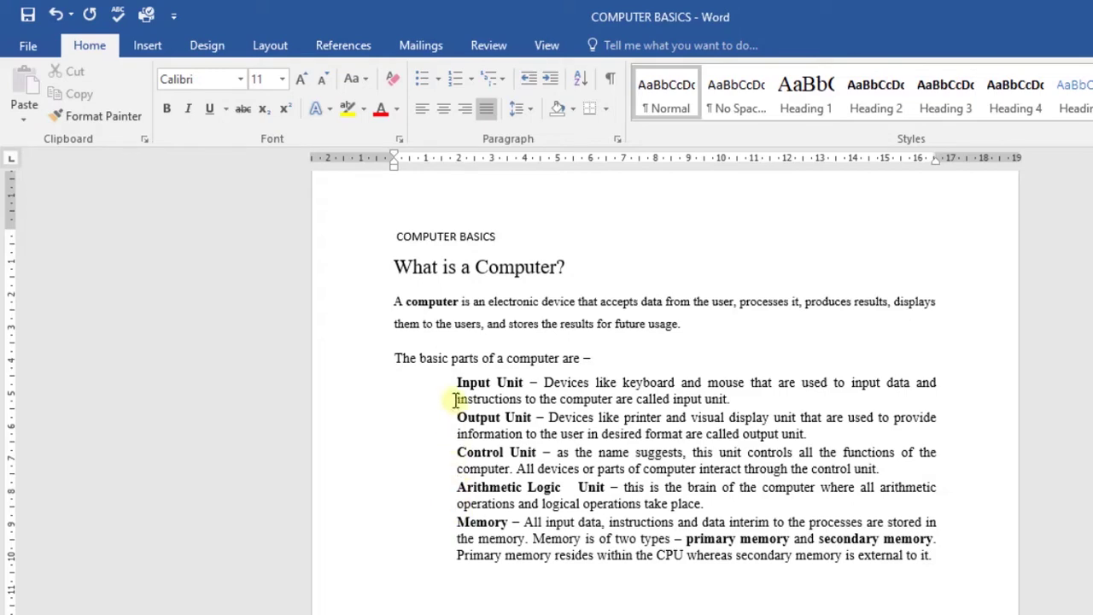
# Step: Select the computer-parts list and start defining a new custom bullet symbol
pyautogui.moveTo(443, 374); pyautogui.dragTo(942, 580)
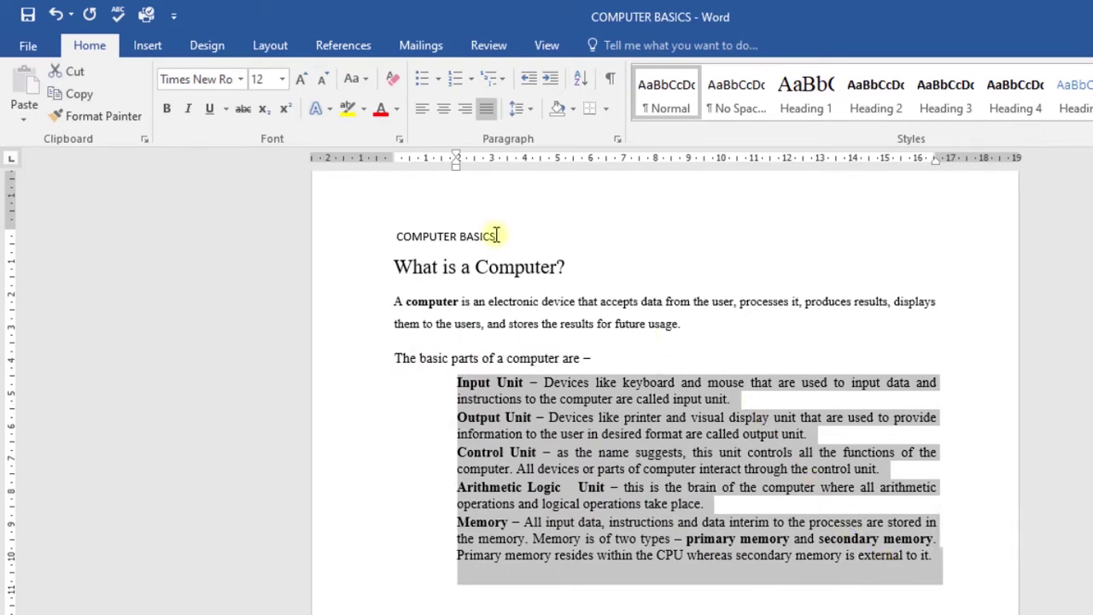
pyautogui.click(436, 81)
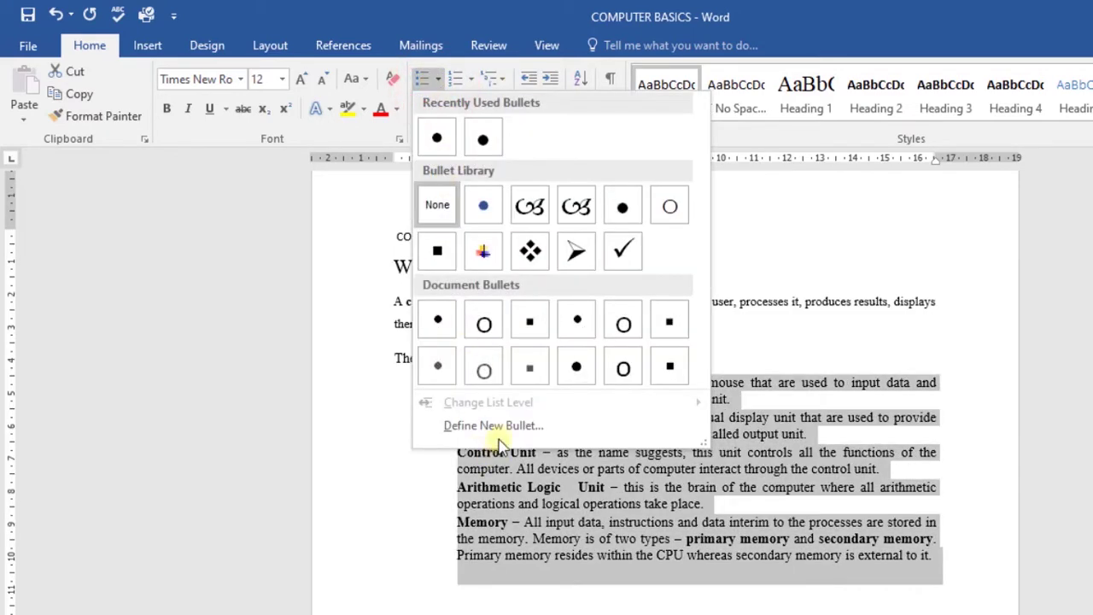
pyautogui.click(500, 427)
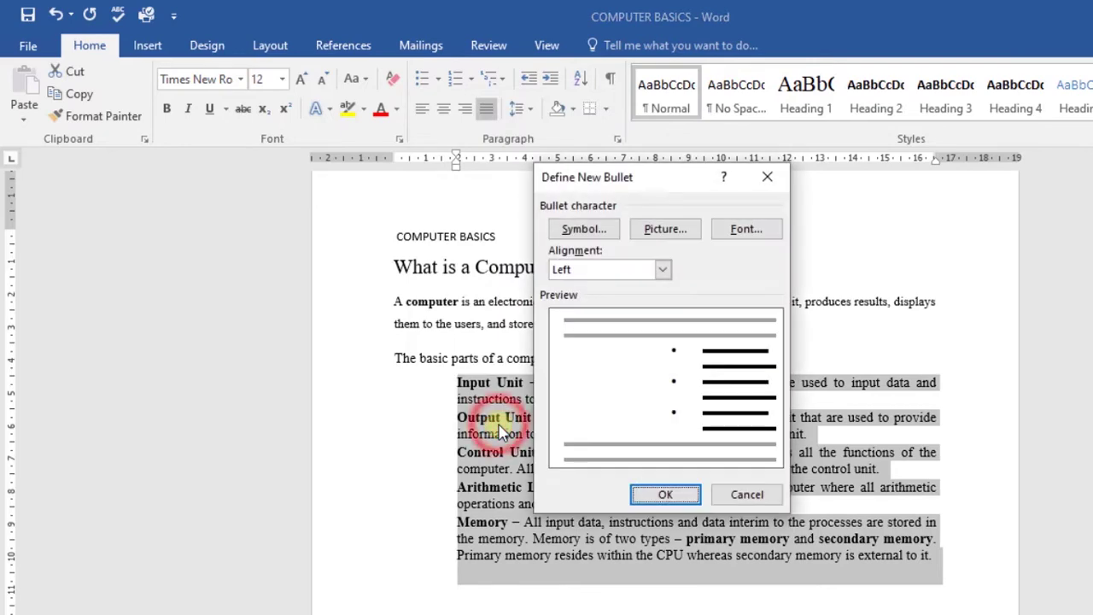
pyautogui.click(594, 230)
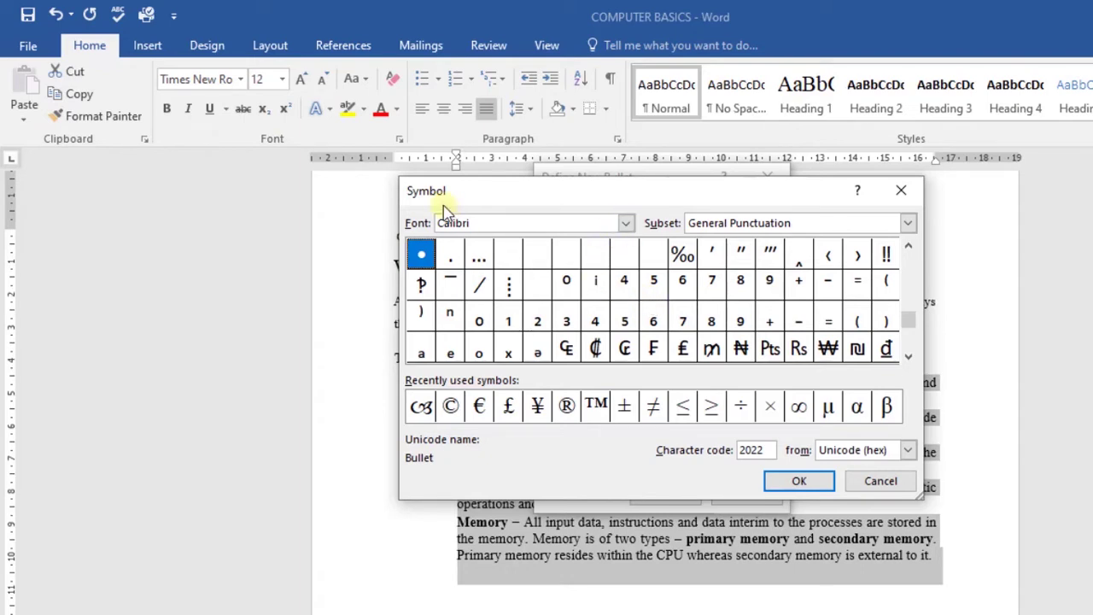
# Step: Switch the bullet symbol font to Wingdings
pyautogui.click(627, 224)
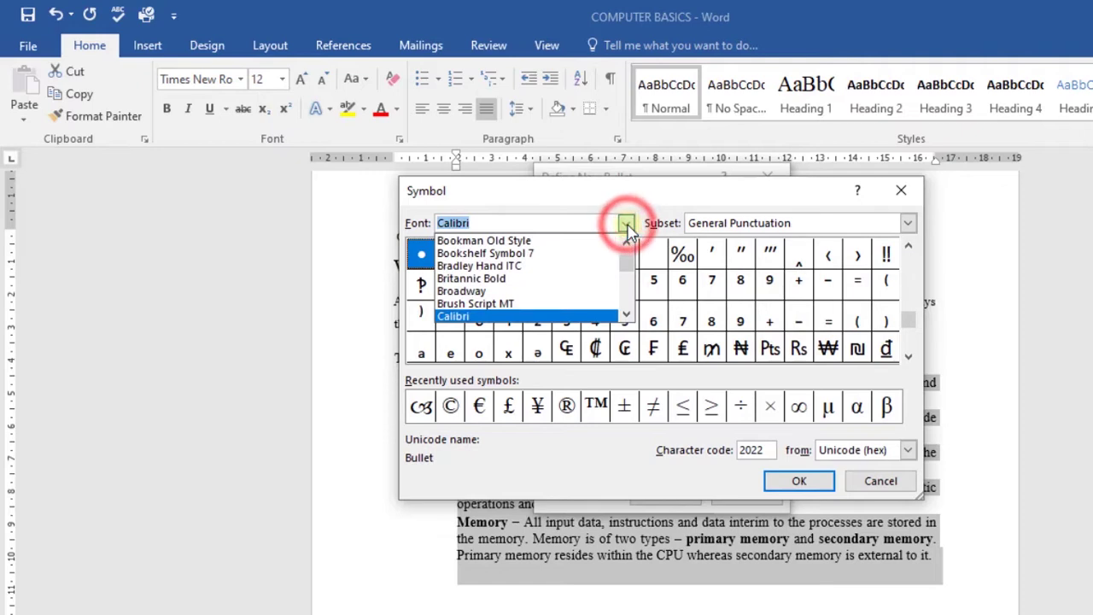
pyautogui.scroll(-5, 541, 271)
pyautogui.scroll(-9, 541, 272)
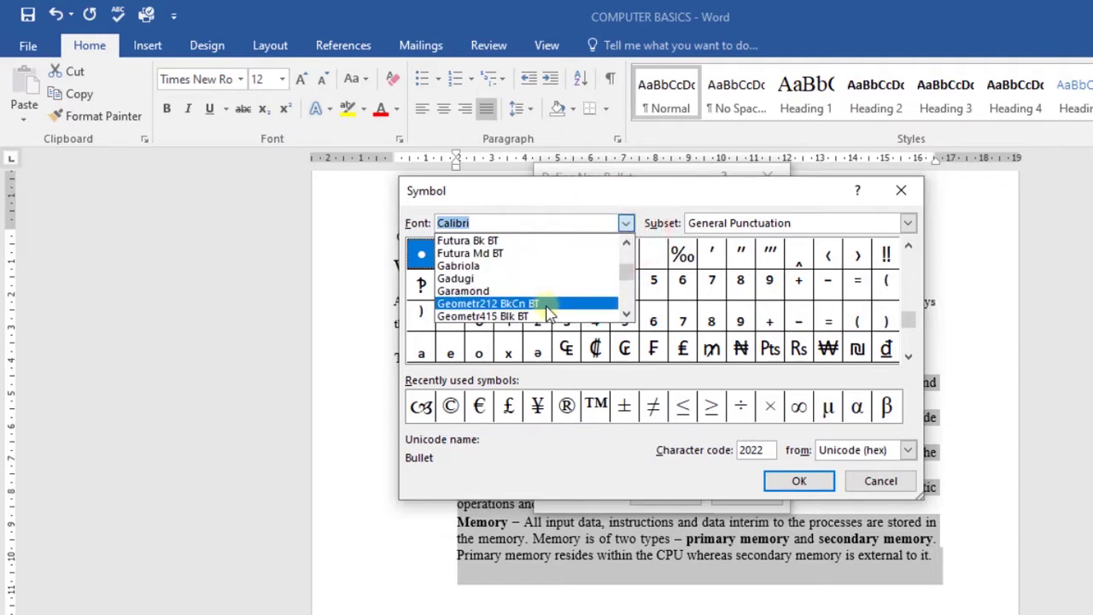
pyautogui.scroll(-8, 551, 308)
pyautogui.scroll(-5, 554, 290)
pyautogui.scroll(-20, 553, 280)
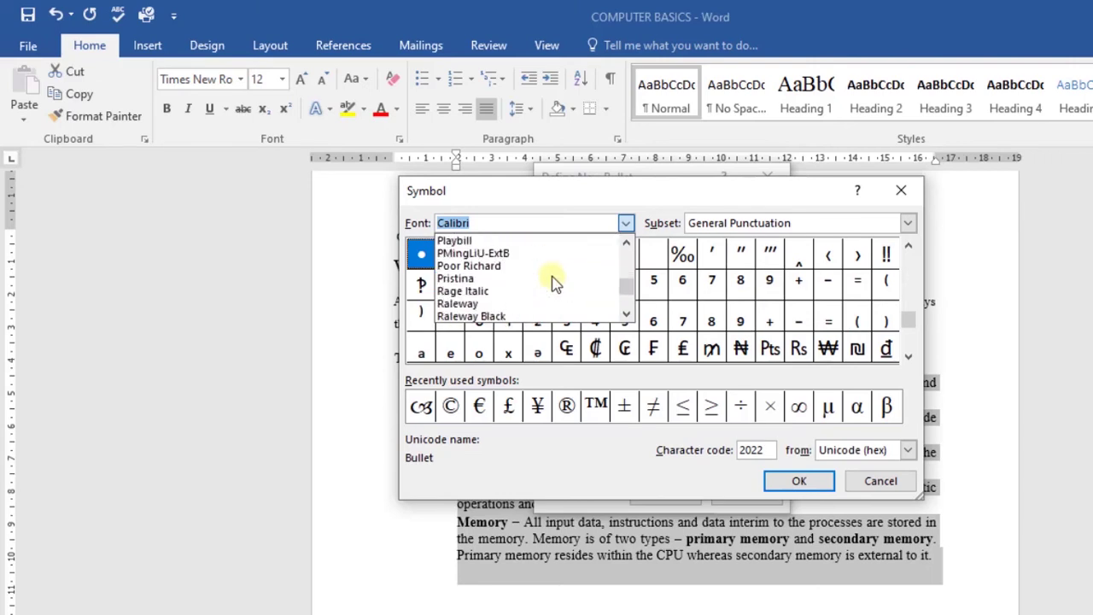
pyautogui.scroll(-20, 553, 277)
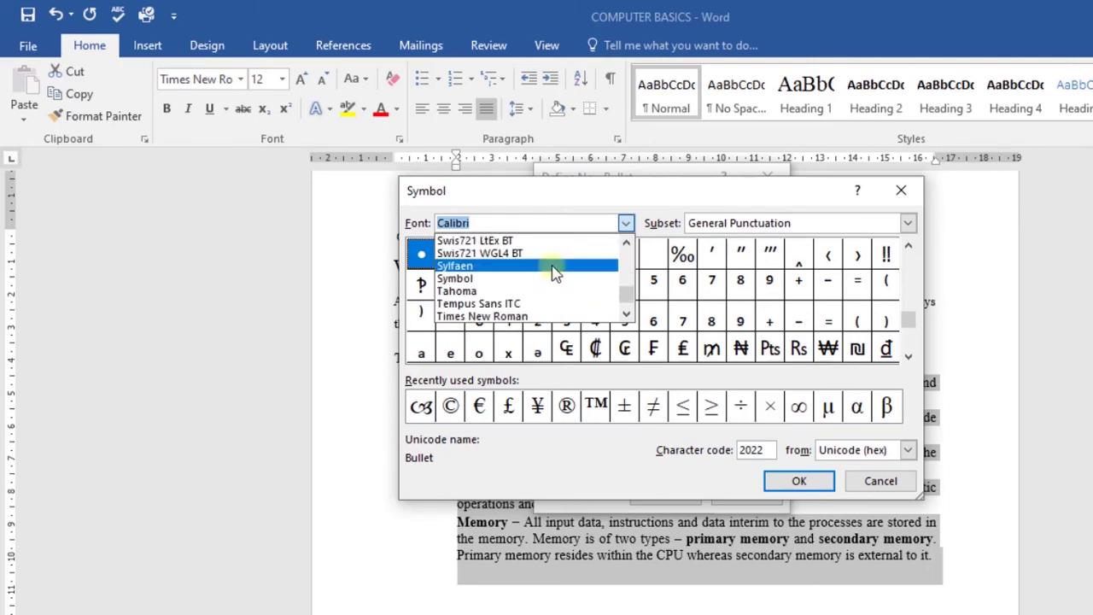
pyautogui.scroll(4, 551, 273)
pyautogui.scroll(-1, 549, 273)
pyautogui.click(525, 281)
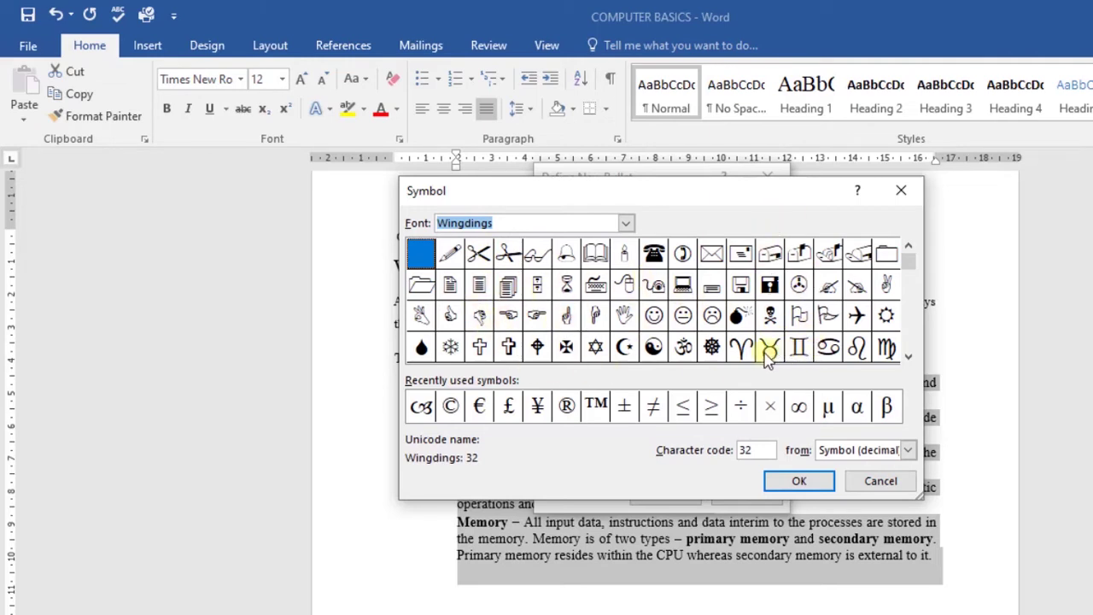
# Step: Apply the Wingdings Cancer zodiac symbol as the list's bullet
pyautogui.click(829, 348)
pyautogui.click(811, 482)
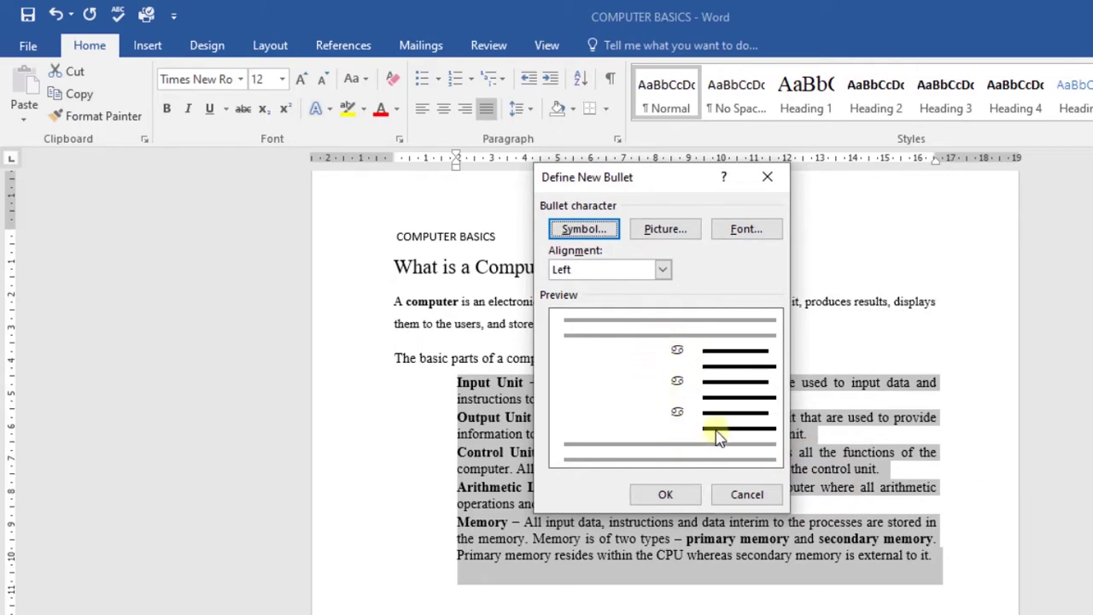
pyautogui.click(689, 493)
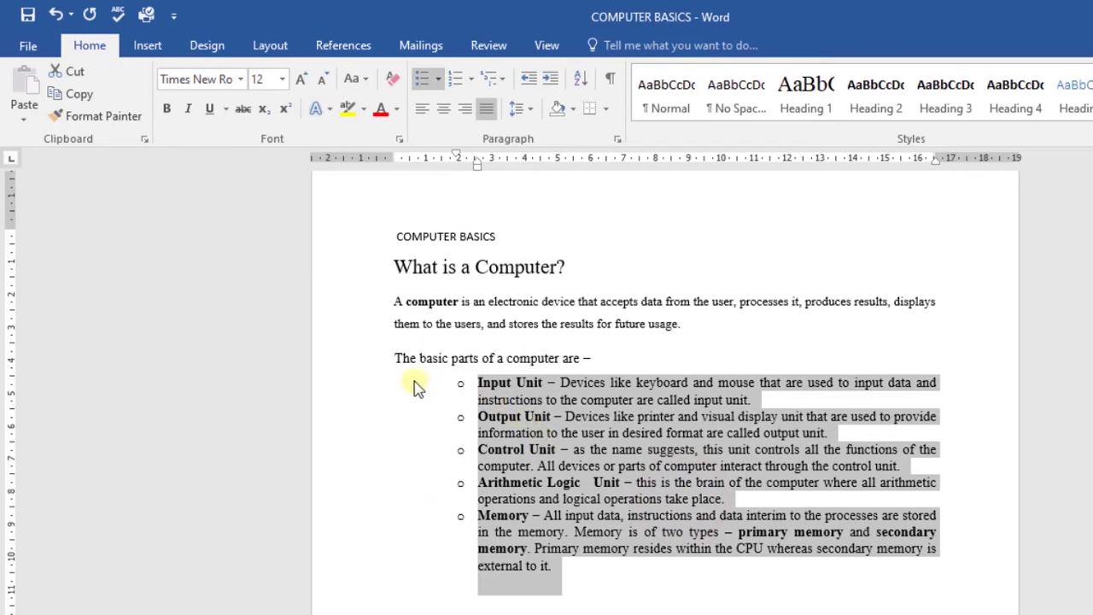
pyautogui.click(560, 571)
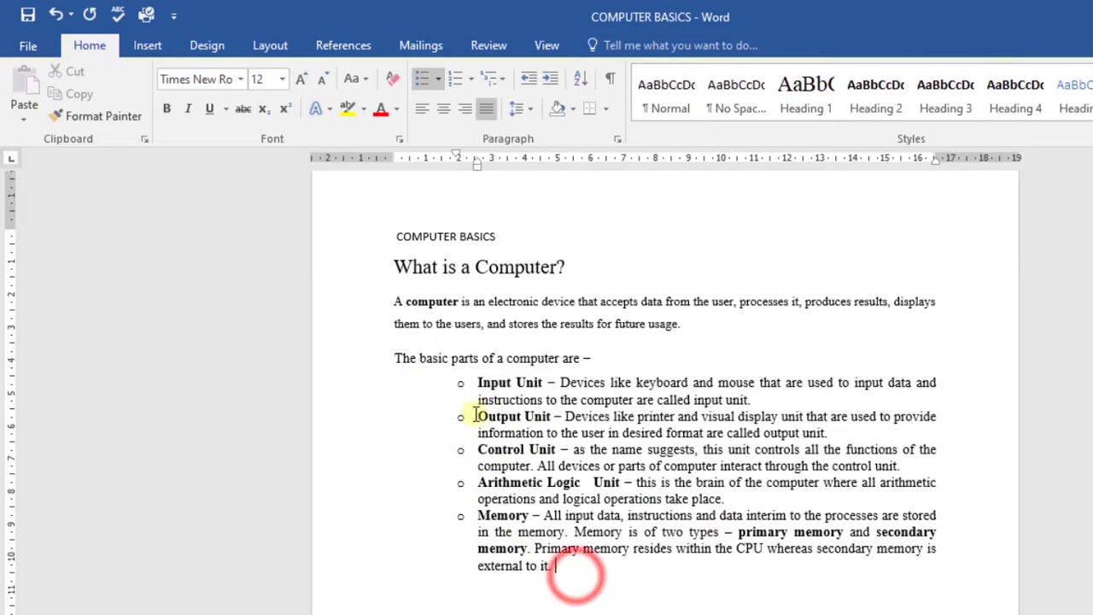
# Step: Replace the Wingdings bullet with the © copyright sign from recently used symbols
pyautogui.moveTo(438, 380); pyautogui.dragTo(581, 586)
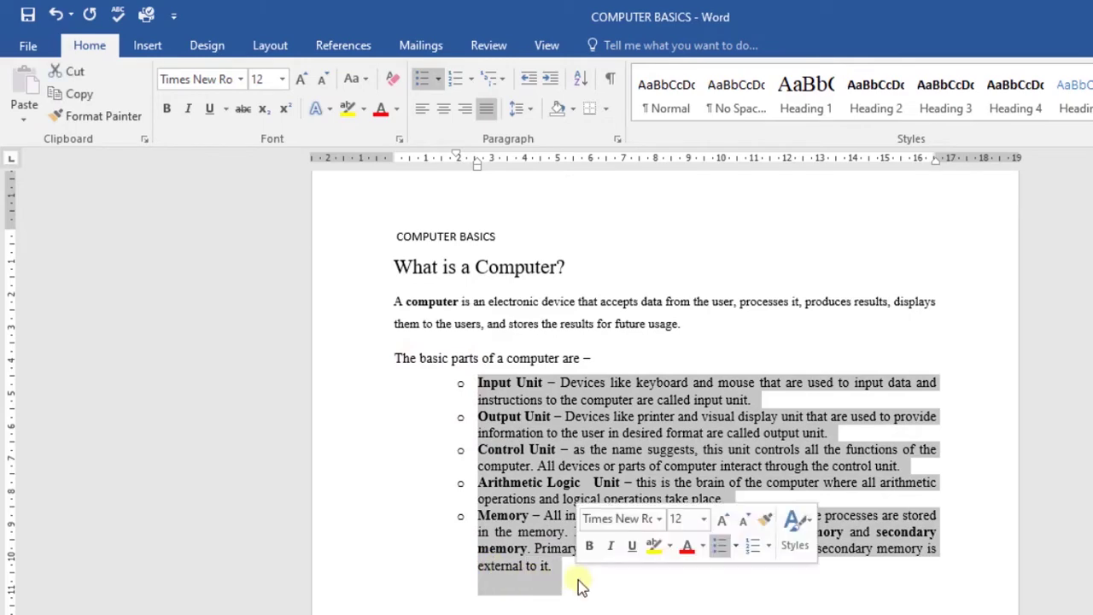
pyautogui.click(438, 78)
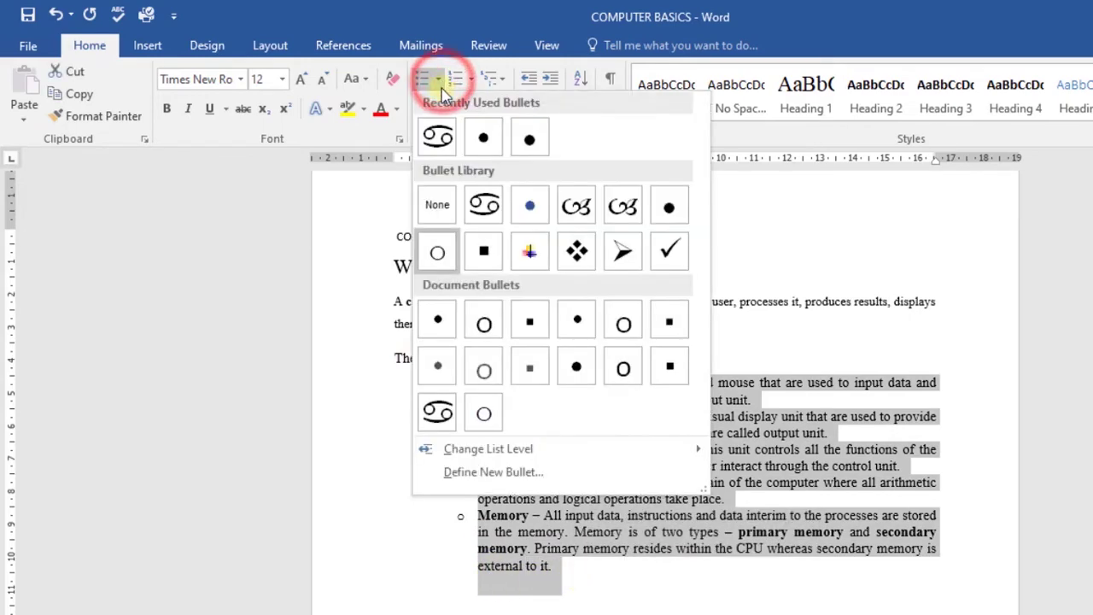
pyautogui.click(493, 471)
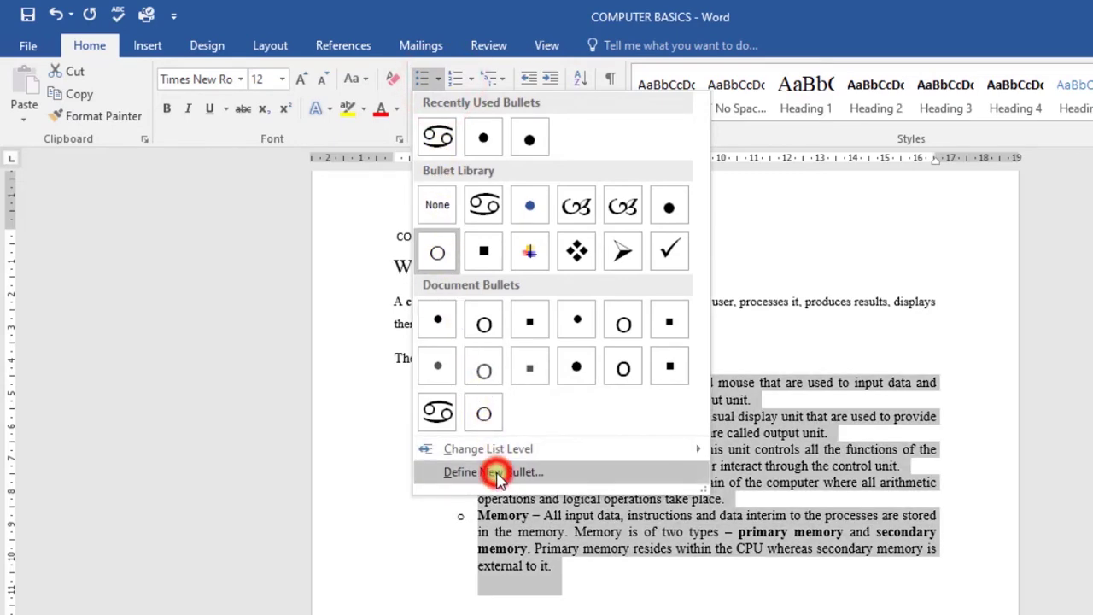
pyautogui.click(581, 229)
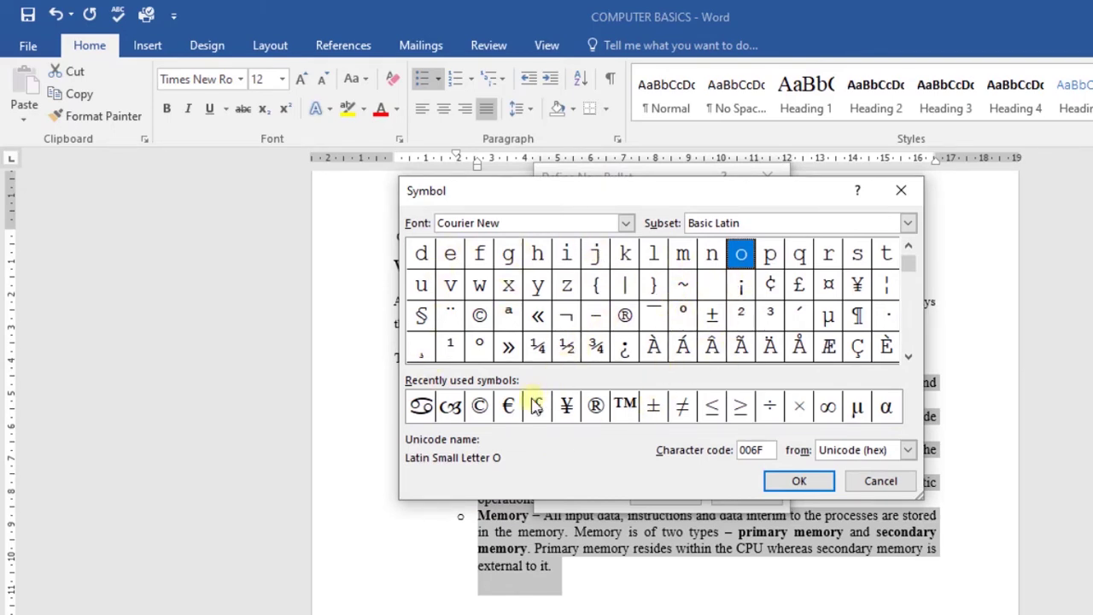
pyautogui.click(481, 409)
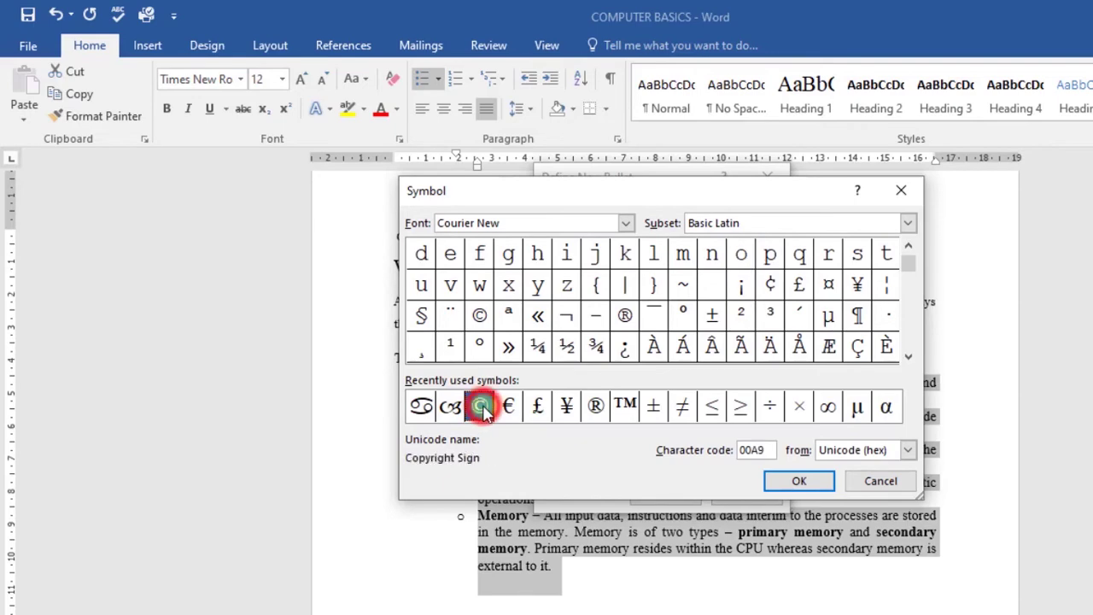
pyautogui.click(794, 481)
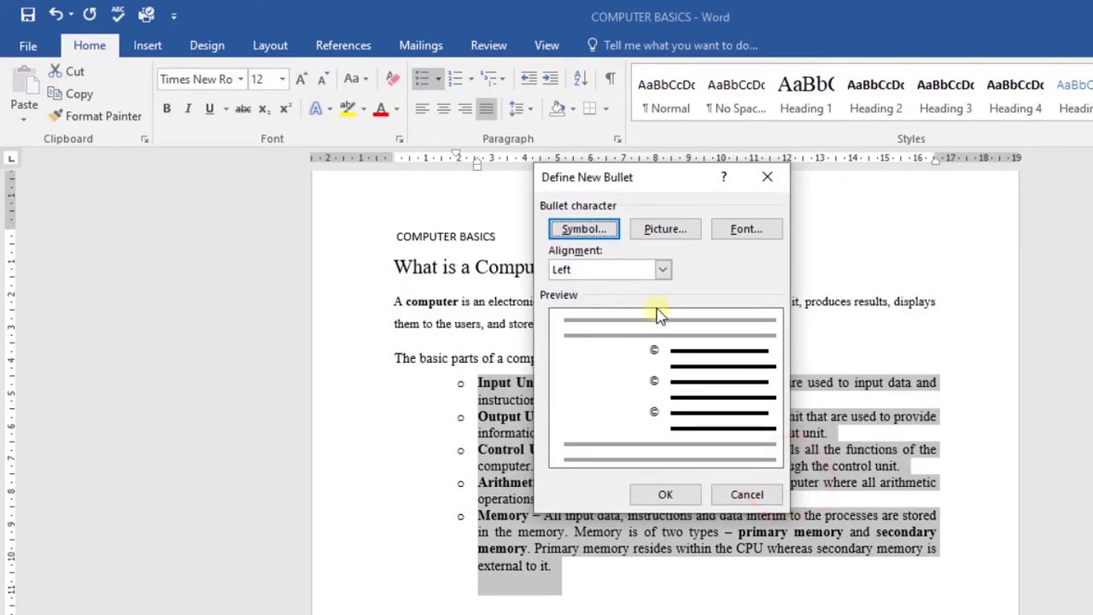
pyautogui.click(666, 496)
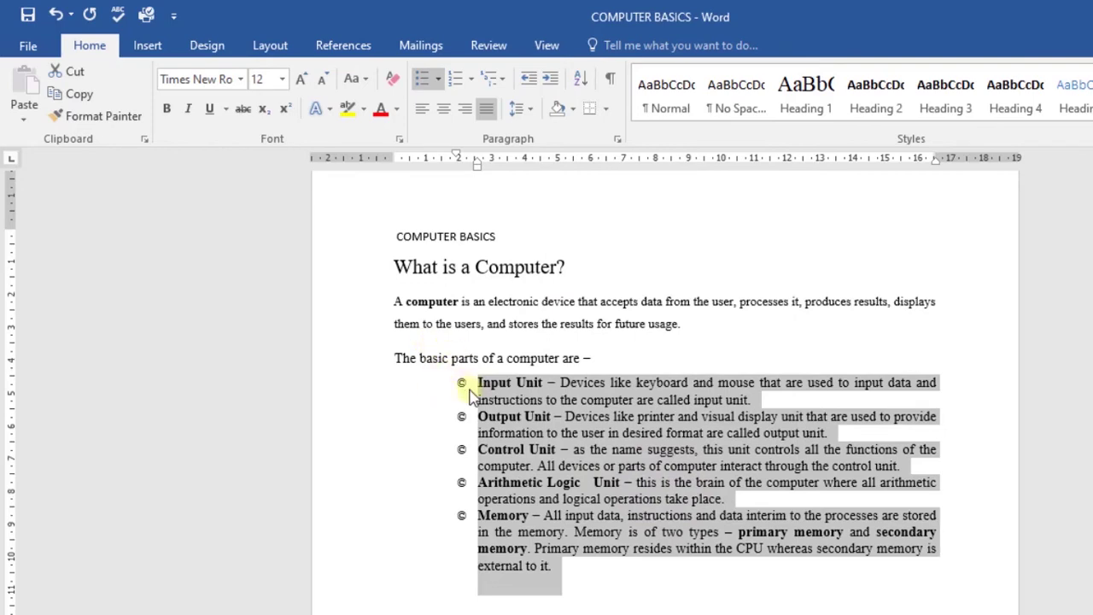
# Step: Reselect the five copyright-bulleted paragraphs from Input Unit to the end of Memory
pyautogui.click(577, 578)
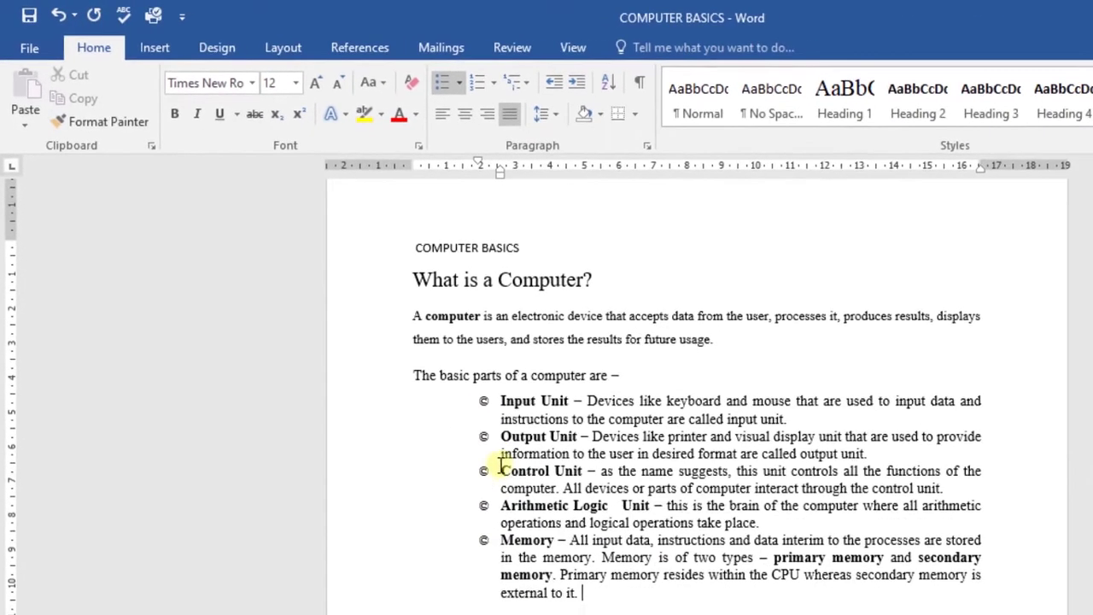
pyautogui.moveTo(495, 395); pyautogui.dragTo(598, 608)
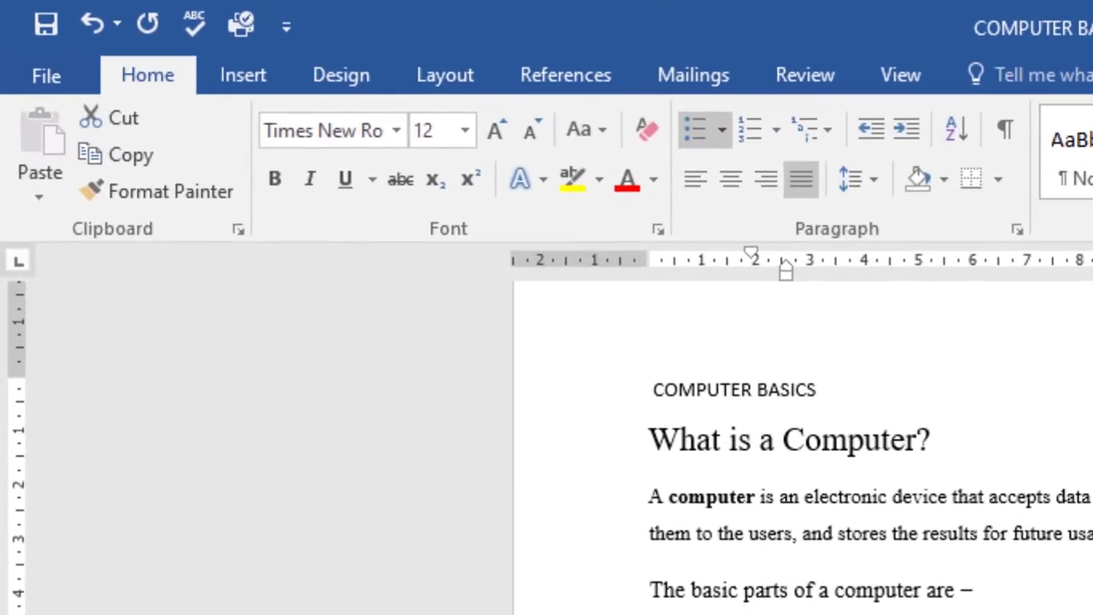
# Step: Colour the copyright bullets Blue, Accent 5, Darker 50%, leaving the list text black
pyautogui.click(720, 132)
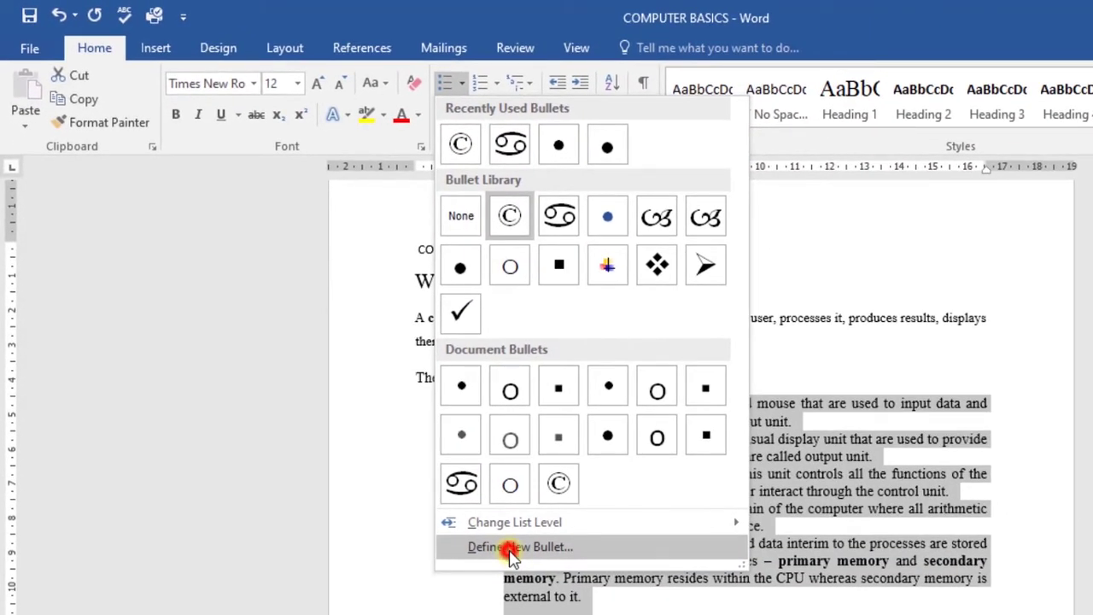
pyautogui.click(511, 549)
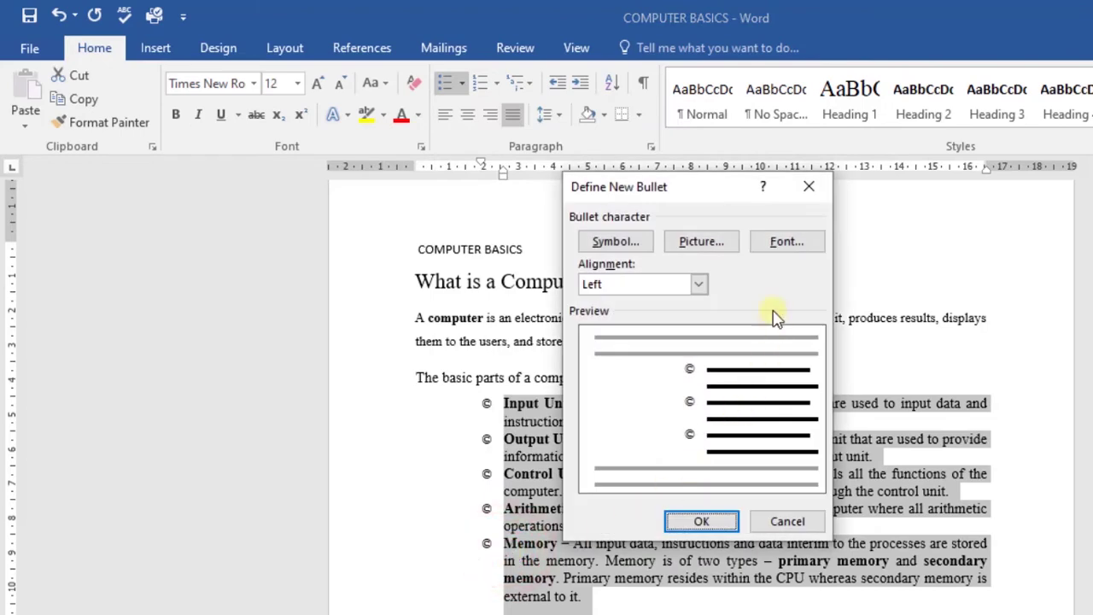
pyautogui.click(787, 243)
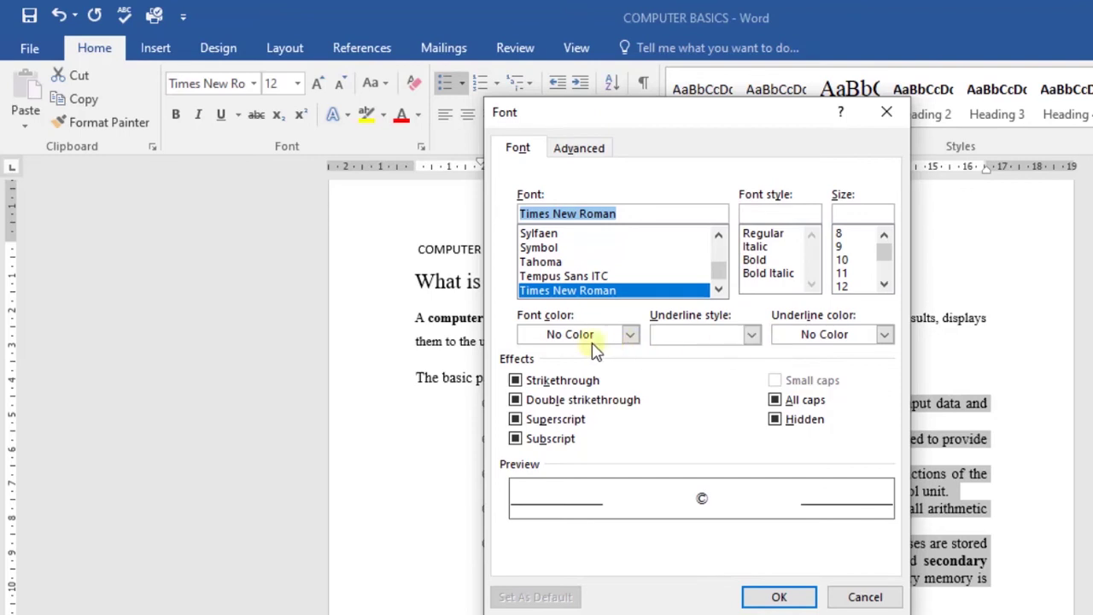
pyautogui.click(630, 334)
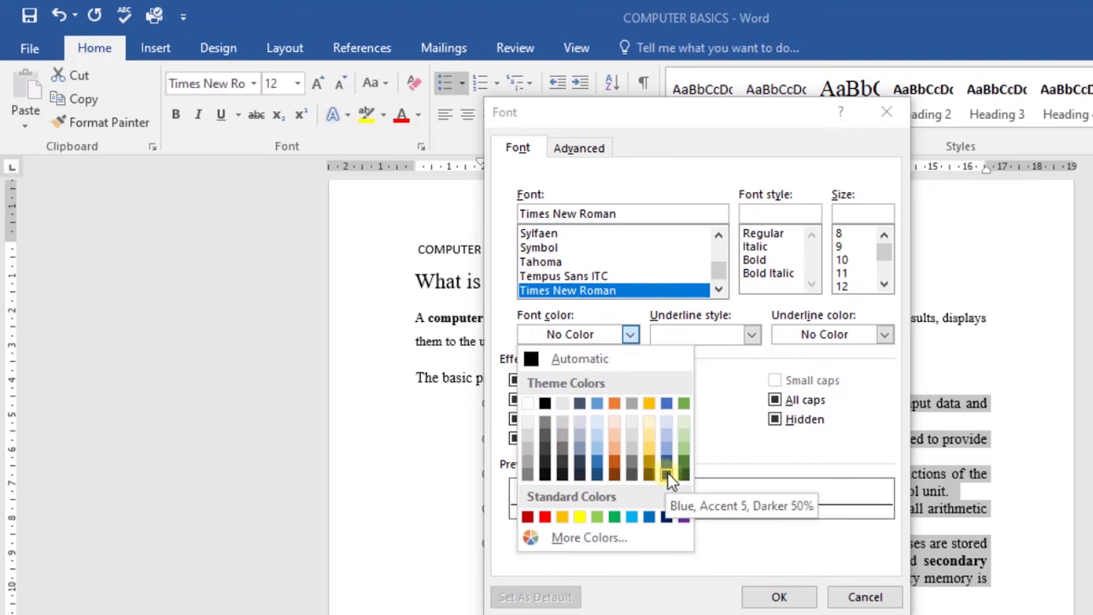
pyautogui.click(667, 469)
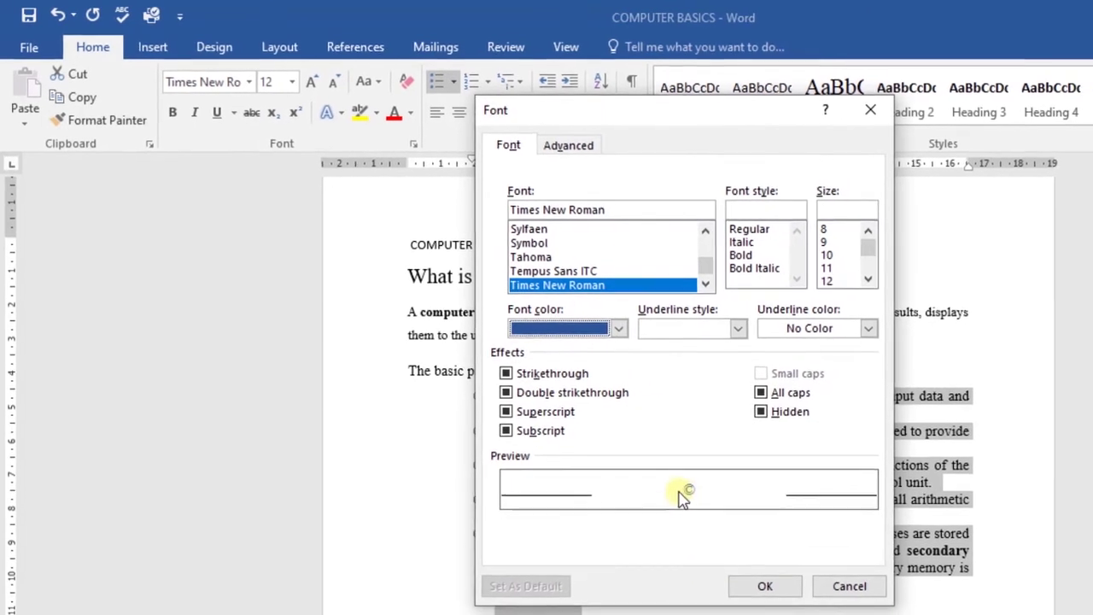
pyautogui.click(751, 584)
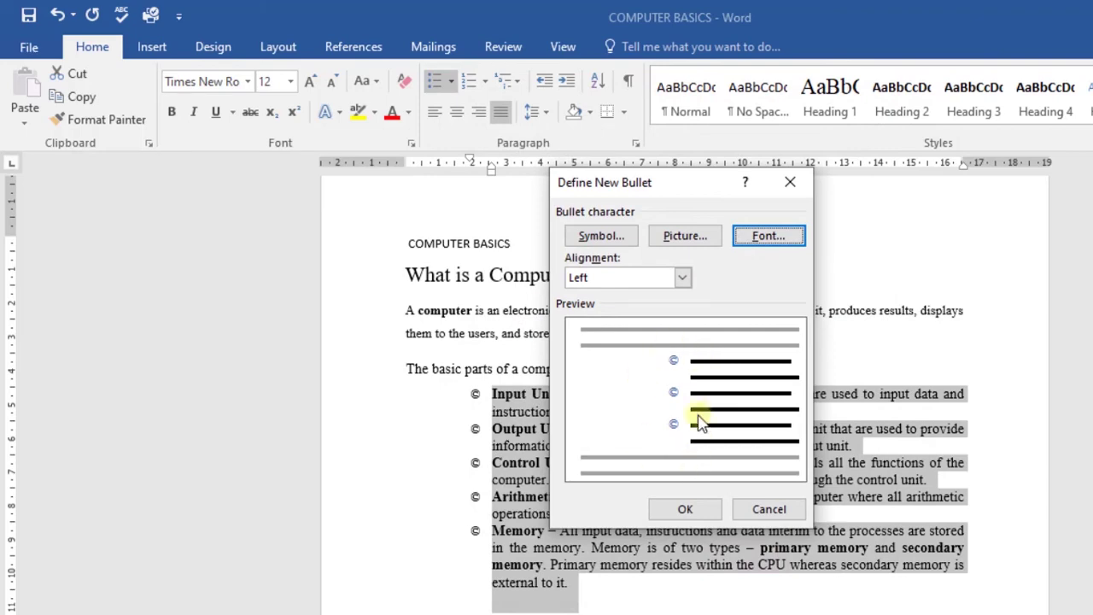
pyautogui.click(690, 511)
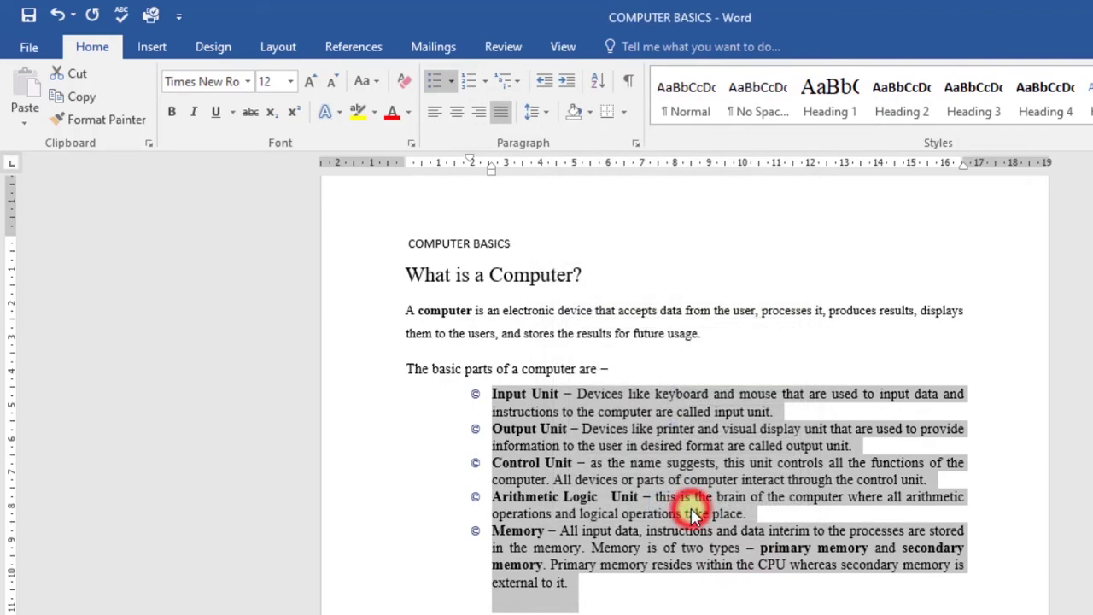
pyautogui.click(453, 398)
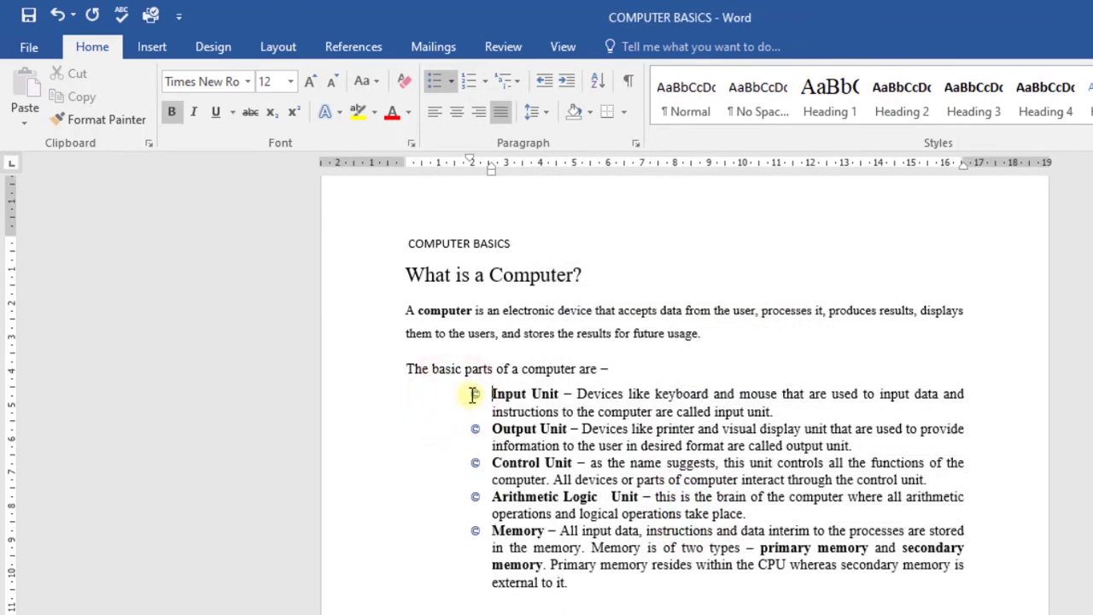